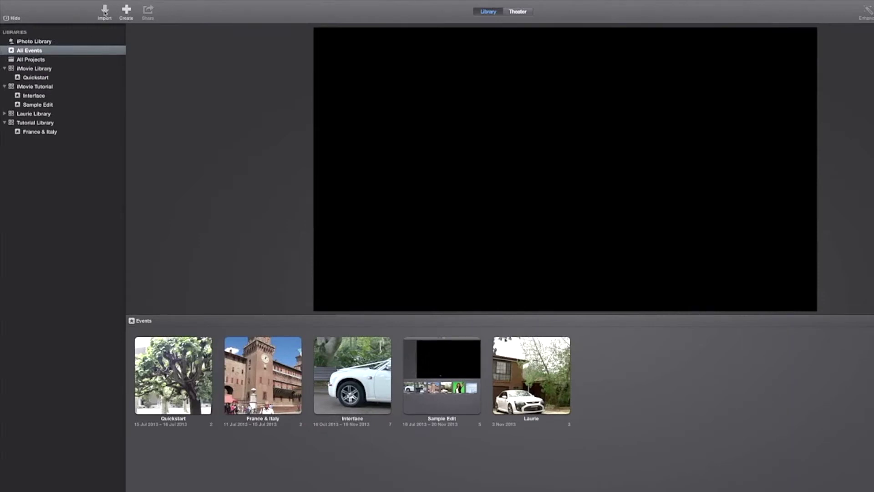
# Import France3.mov from the Movies folder into the Quickstart event
pyautogui.click(105, 10)
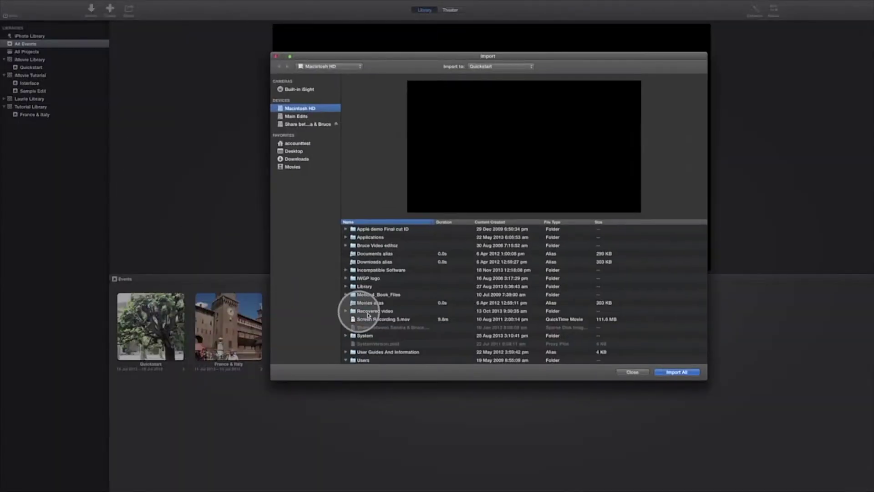
pyautogui.scroll(-5, 375, 313)
pyautogui.scroll(-5, 376, 313)
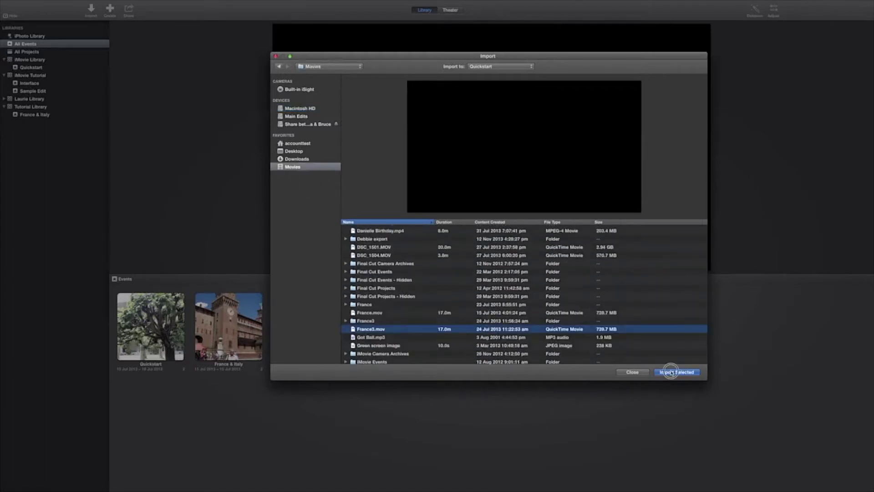
pyautogui.click(676, 371)
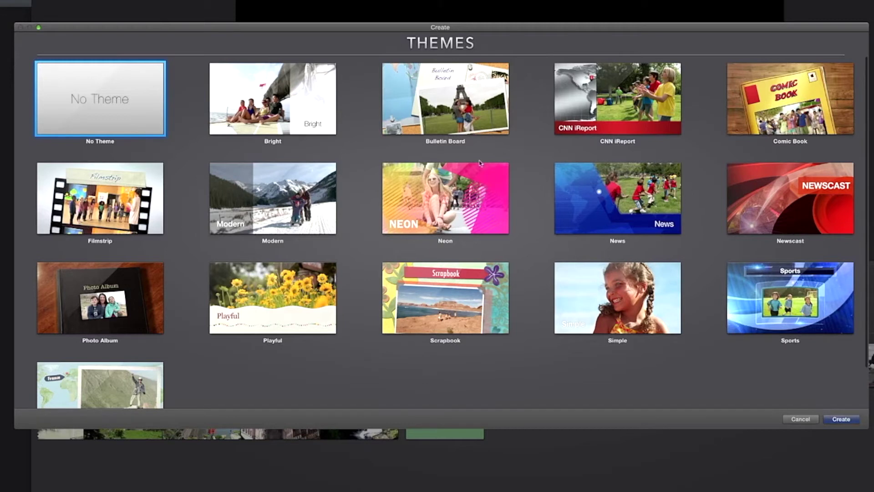
# Preview the Neon, Modern and Bright themes, then select Bulletin Board
pyautogui.click(448, 199)
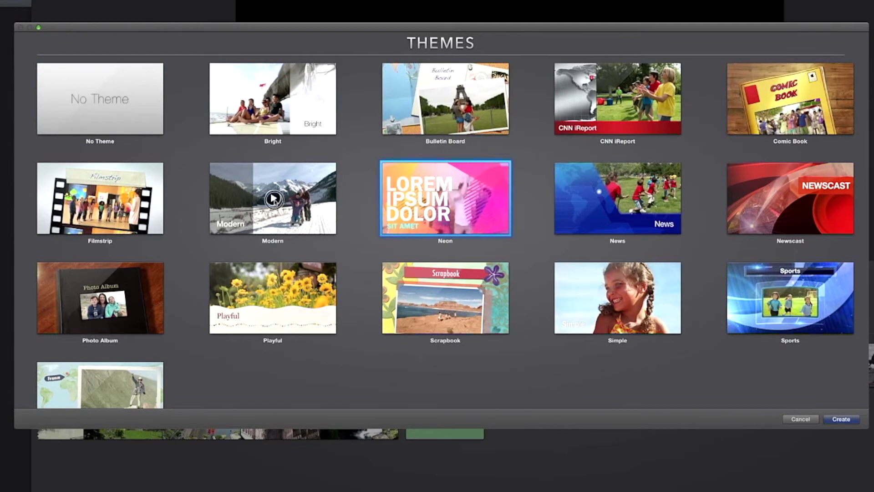
pyautogui.click(273, 199)
pyautogui.click(272, 99)
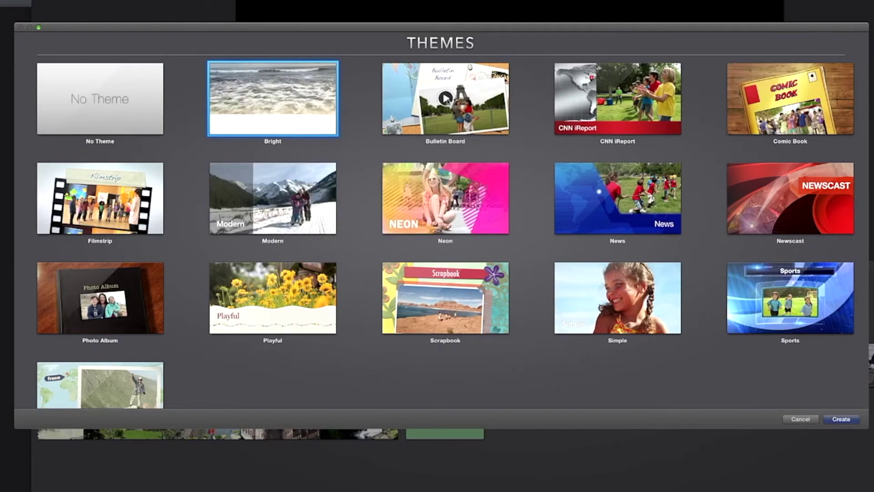
pyautogui.click(447, 99)
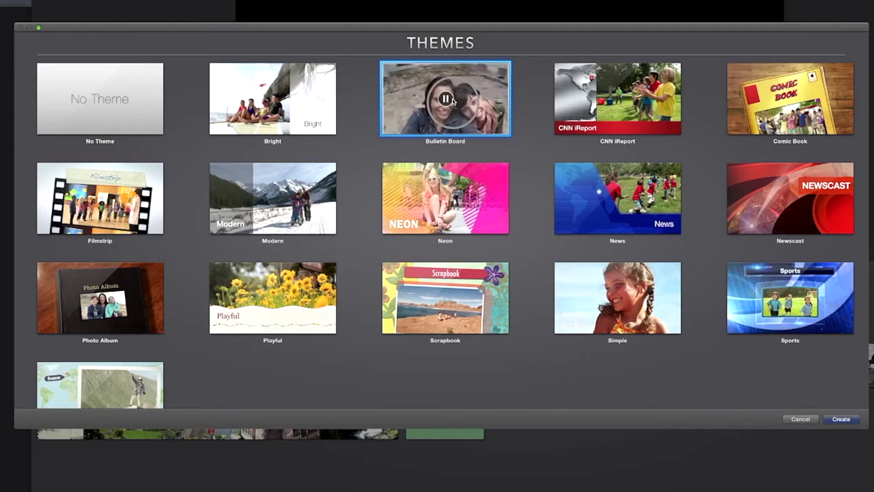
# Create a Bulletin Board-themed movie named 'Bulletin Board' in the Quickstart event
pyautogui.click(445, 99)
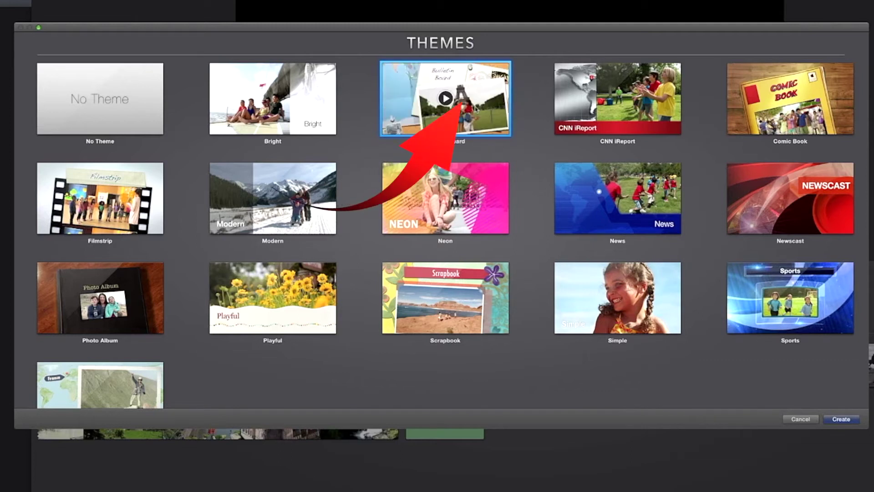
pyautogui.doubleClick(462, 107)
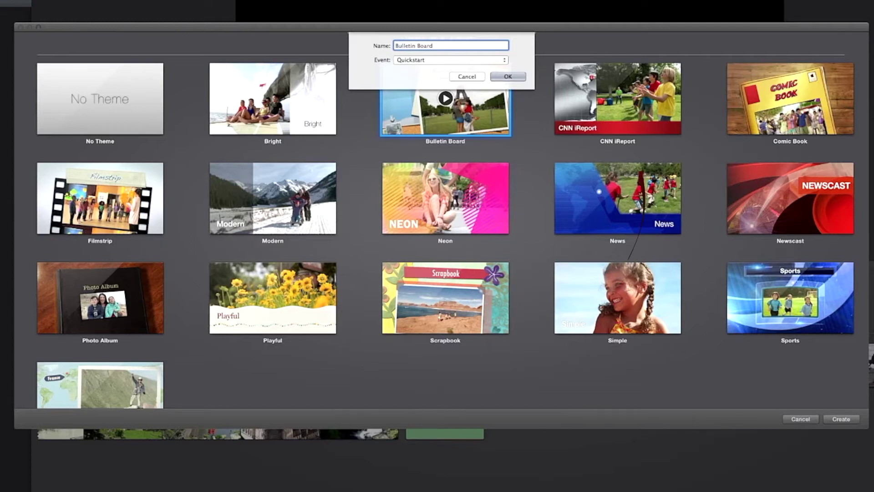
pyautogui.click(510, 76)
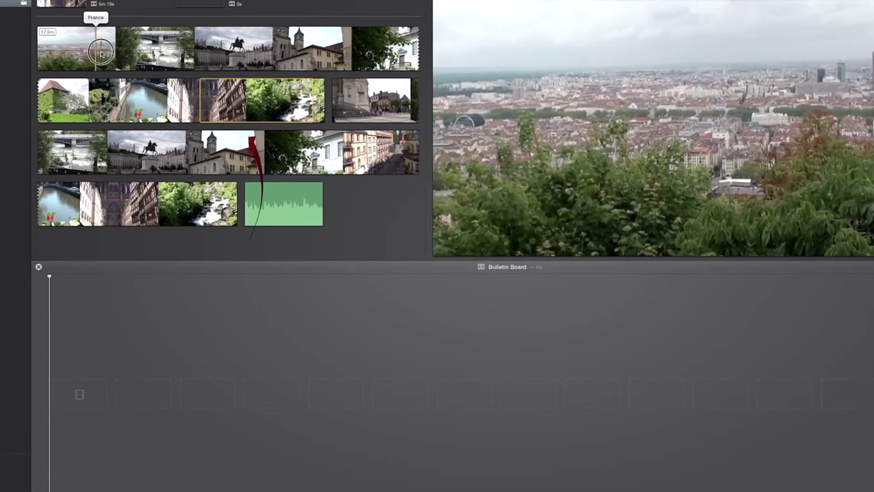
# Select a stretch of the France clip and append it to the timeline with E
pyautogui.moveTo(96, 51); pyautogui.dragTo(174, 54)
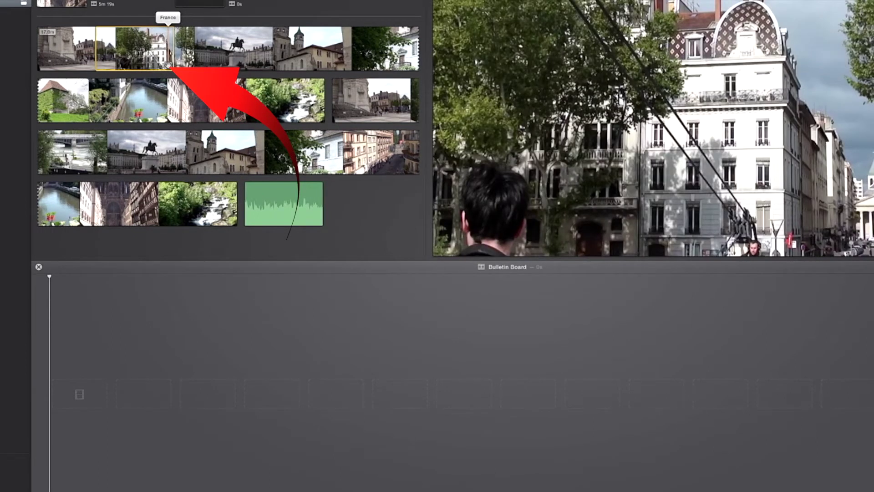
pyautogui.press('e')
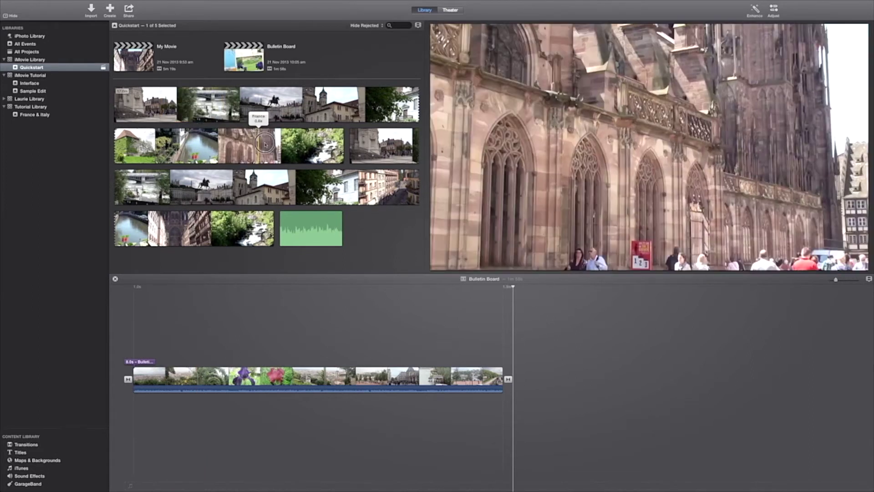
# Drag a second France footage range to the end of the timeline, then adjust a clip's selected range
pyautogui.moveTo(255, 145); pyautogui.dragTo(299, 144)
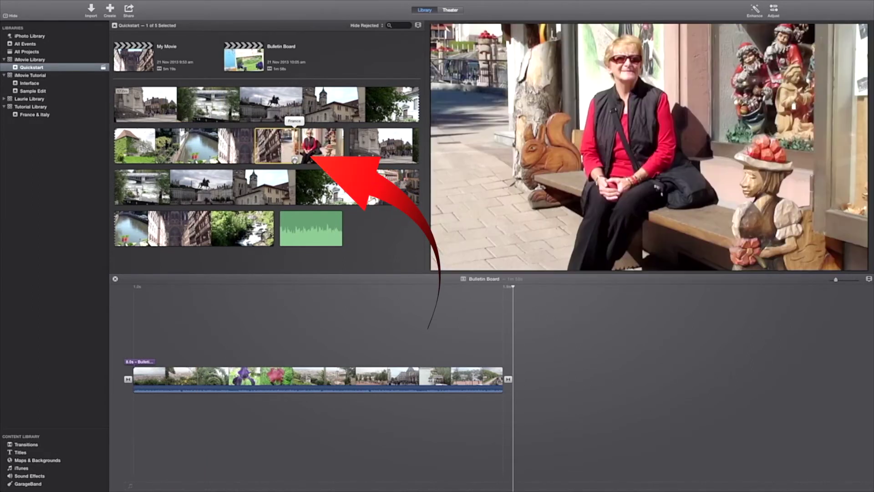
pyautogui.moveTo(307, 147); pyautogui.dragTo(546, 376)
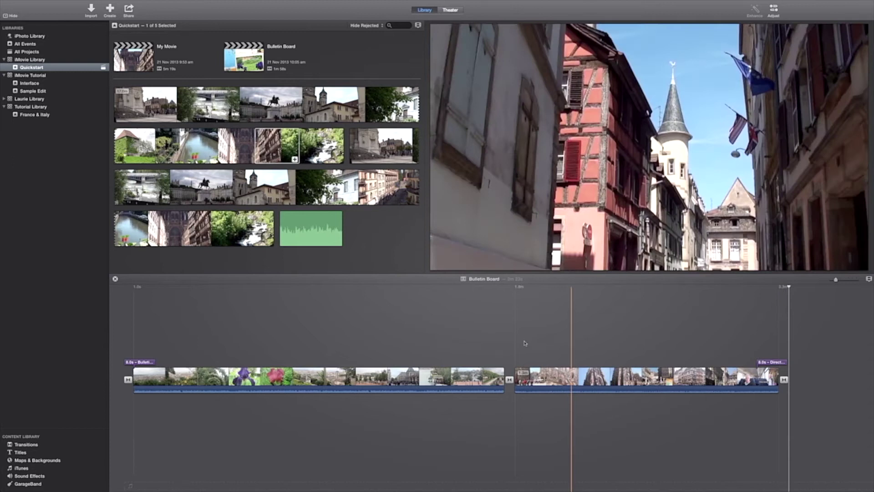
pyautogui.click(287, 186)
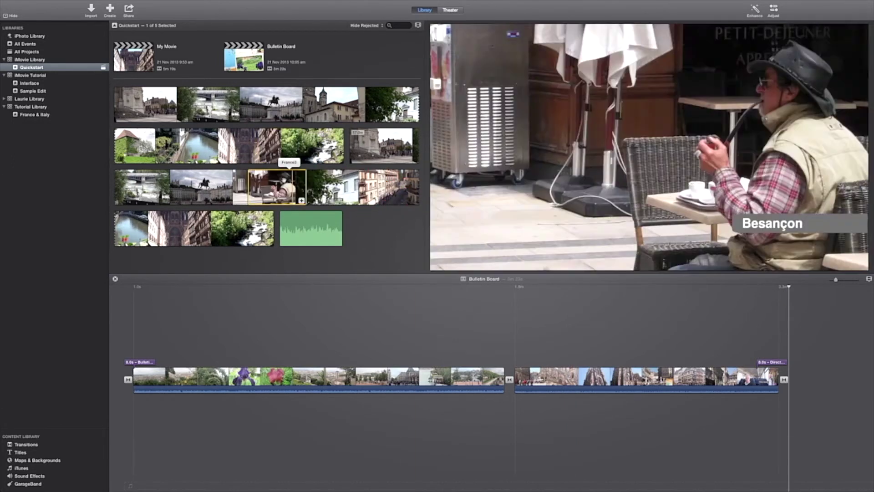
pyautogui.moveTo(305, 186)
pyautogui.mouseDown()
pyautogui.moveTo(301, 200)
pyautogui.moveTo(622, 310)
pyautogui.mouseUp()
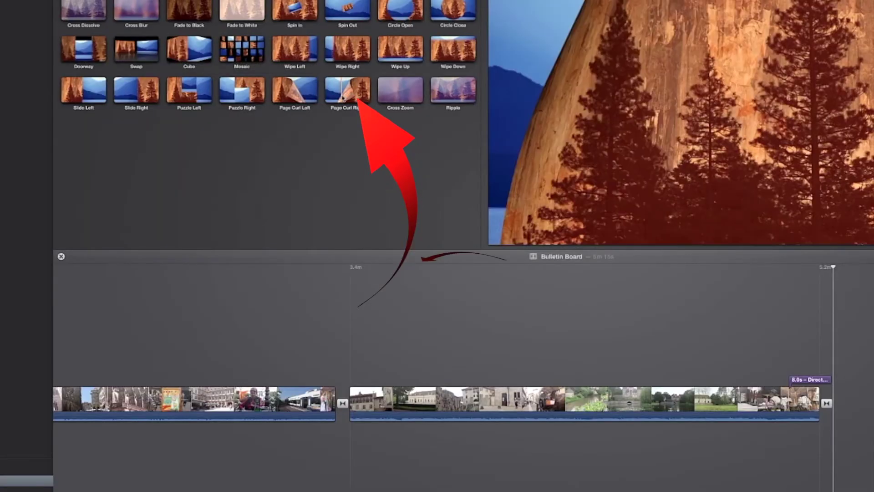
# Place a Page Curl Right transition between two timeline clips and preview it
pyautogui.moveTo(347, 91); pyautogui.dragTo(343, 401)
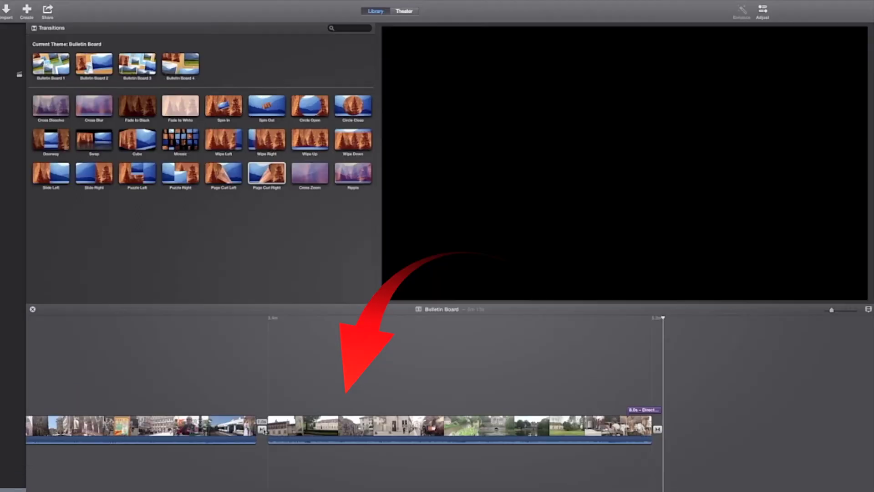
pyautogui.click(261, 429)
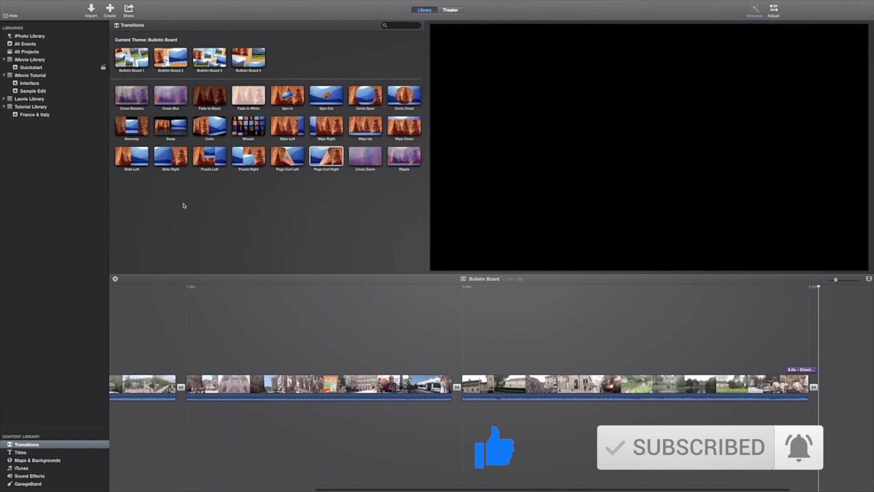
pyautogui.moveTo(133, 6)
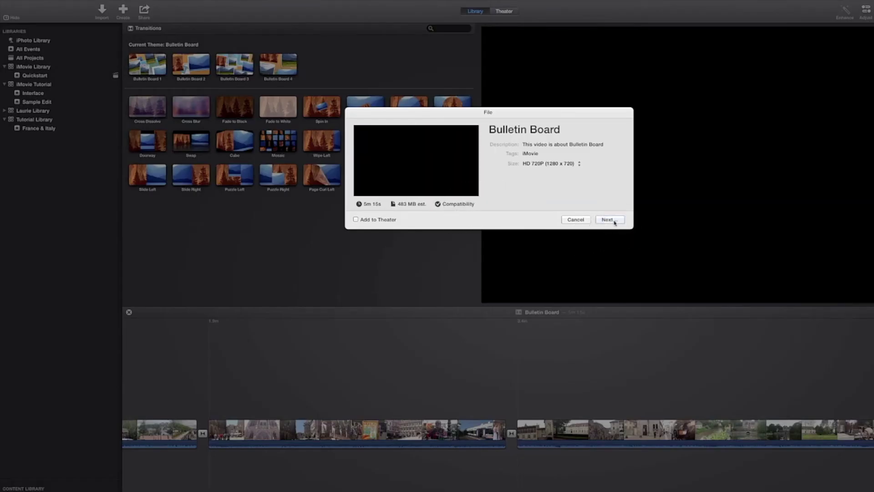
# Accept the export settings, choose Desktop, and remove the trailing 1 from the file name
pyautogui.click(608, 219)
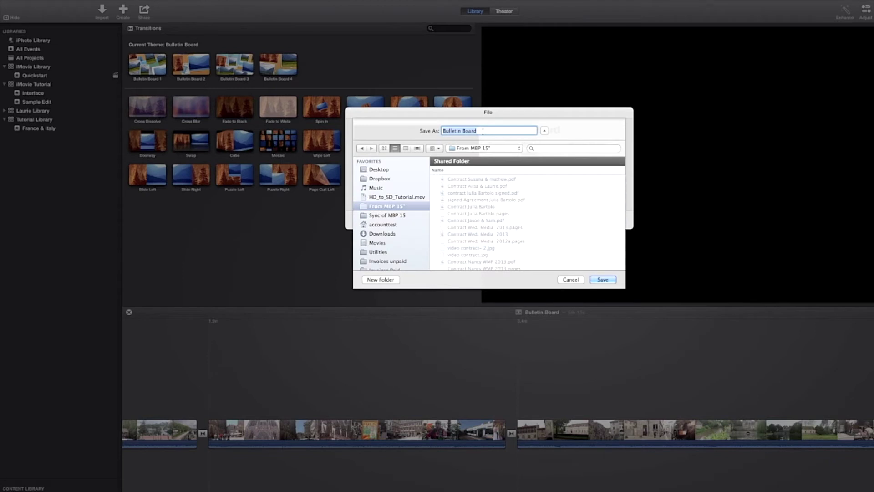
pyautogui.scroll(-3, 396, 225)
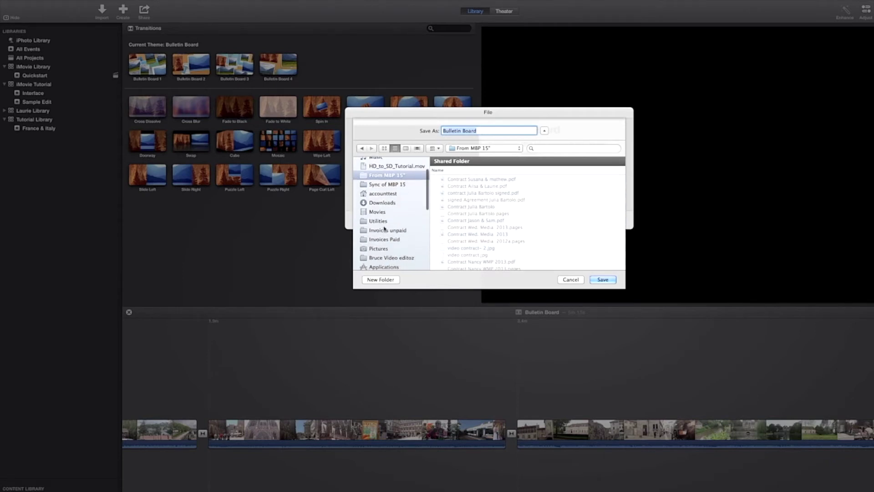
pyautogui.scroll(3, 389, 218)
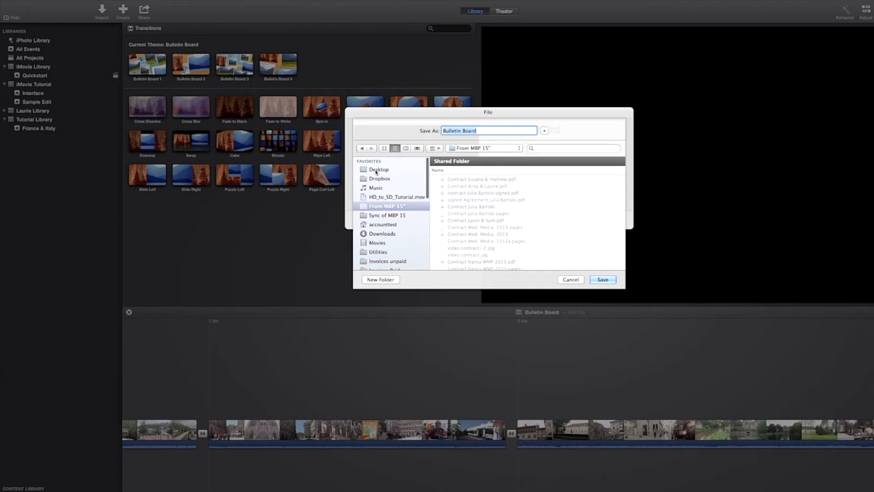
pyautogui.click(379, 169)
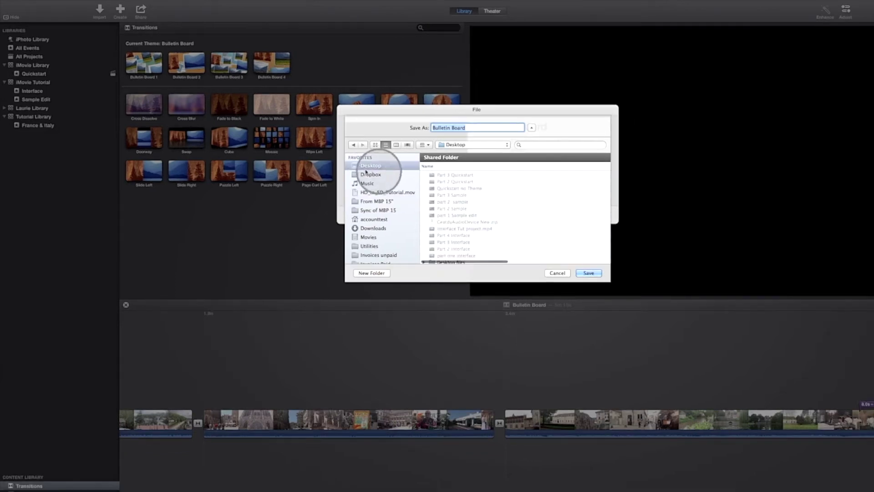
pyautogui.click(470, 127)
pyautogui.press('BackSpace')
pyautogui.press('BackSpace')
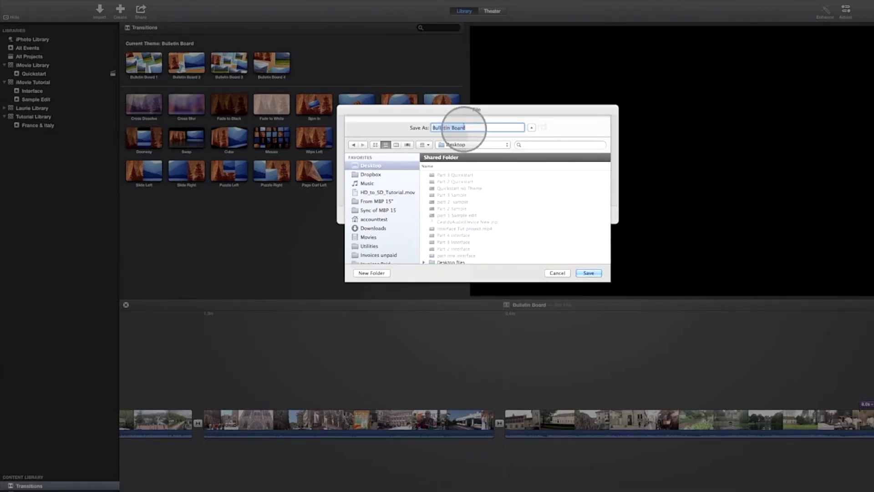
# Create a Tutorial folder on the Desktop and save the export into it
pyautogui.click(372, 274)
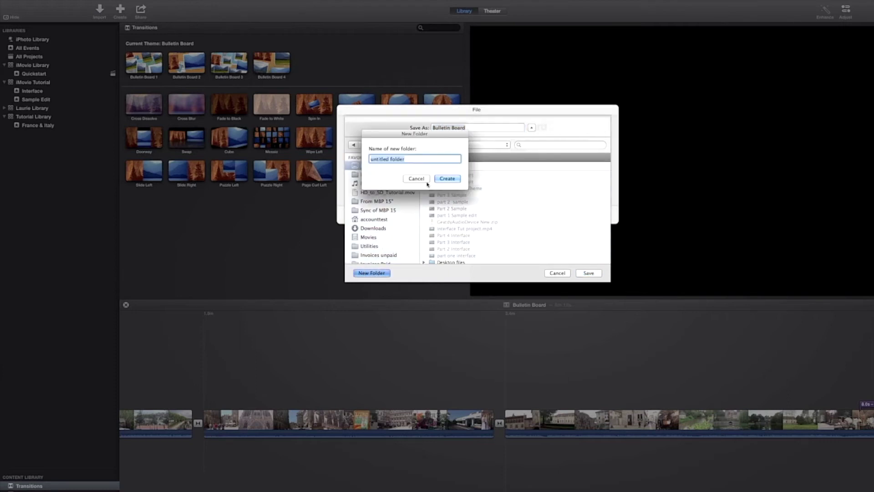
pyautogui.write('Tutorial')
pyautogui.click(447, 179)
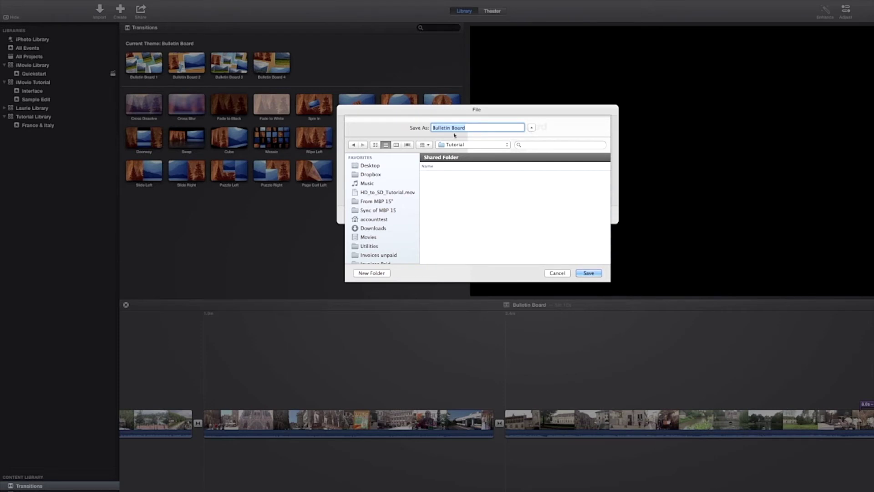
pyautogui.click(472, 144)
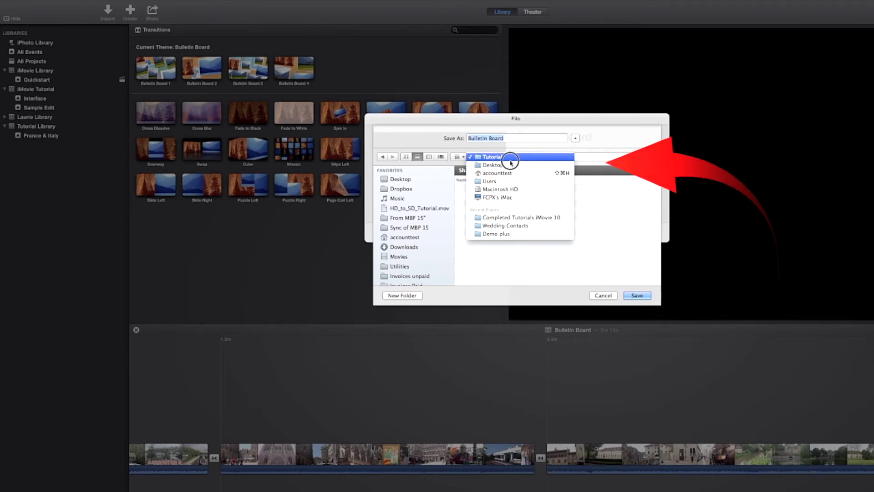
pyautogui.click(510, 158)
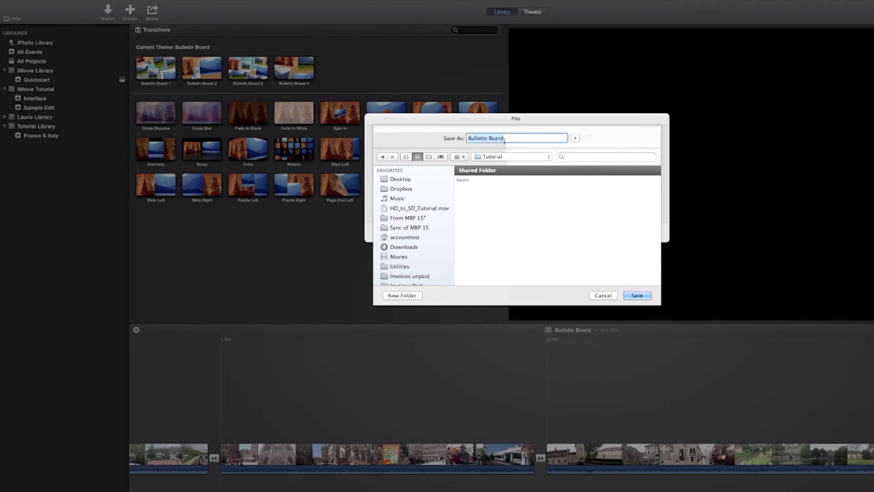
pyautogui.click(638, 295)
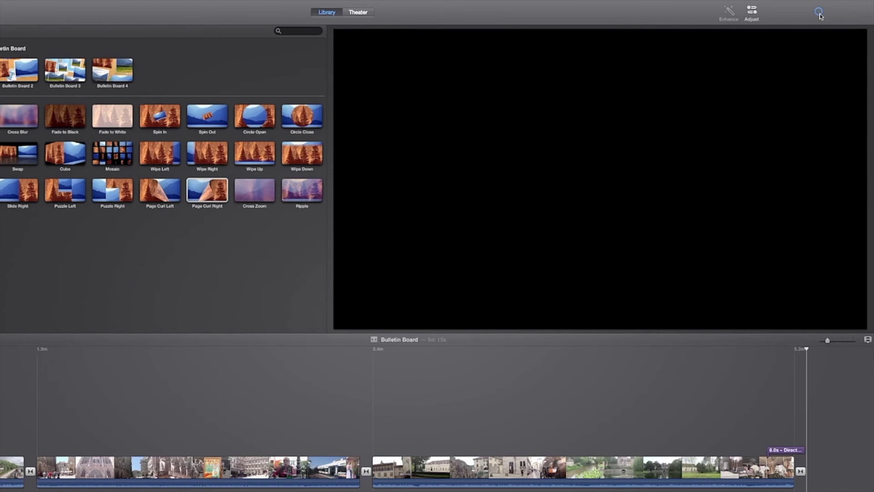
pyautogui.click(820, 14)
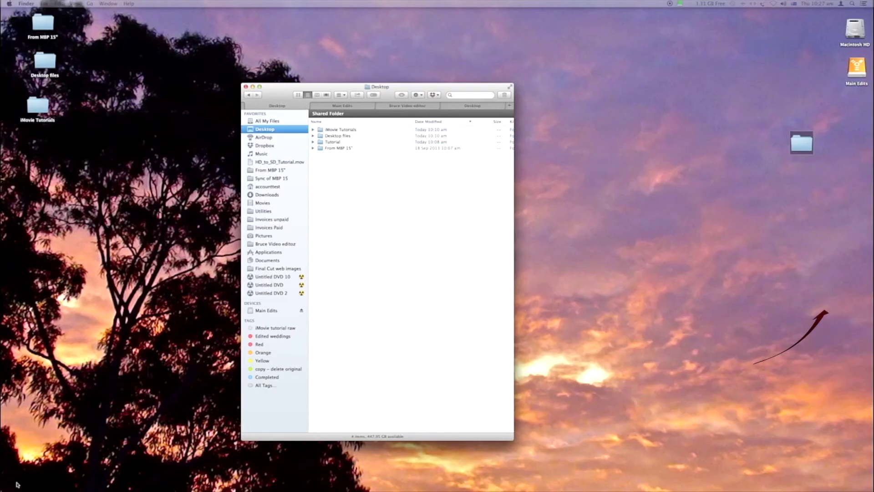
# Open the Desktop Tutorial folder and Quick Look preview Bulletin Board.mp4
pyautogui.click(18, 481)
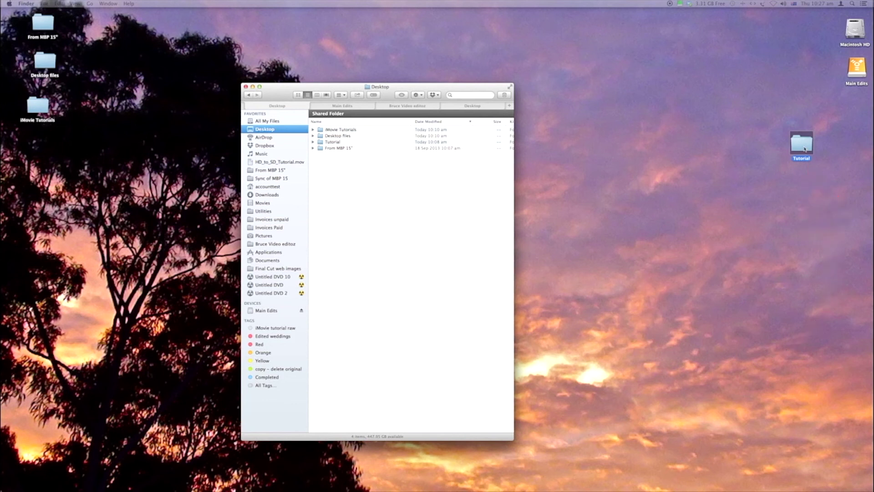
pyautogui.doubleClick(802, 145)
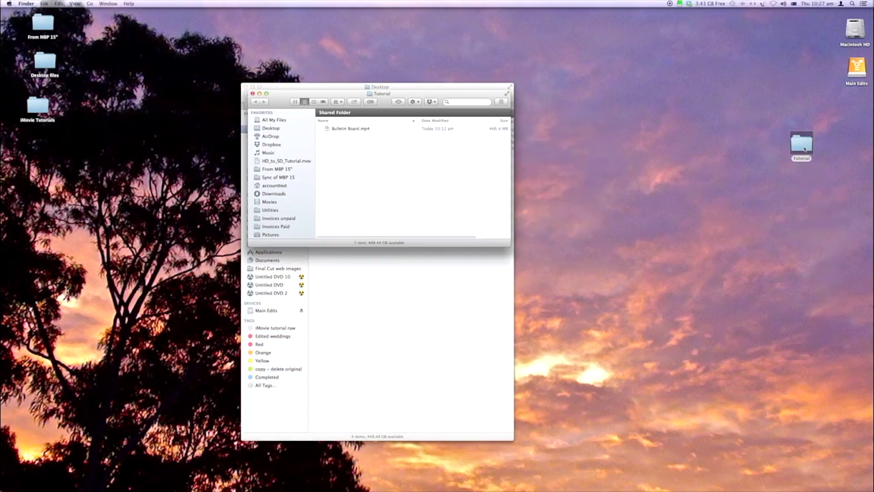
pyautogui.click(330, 130)
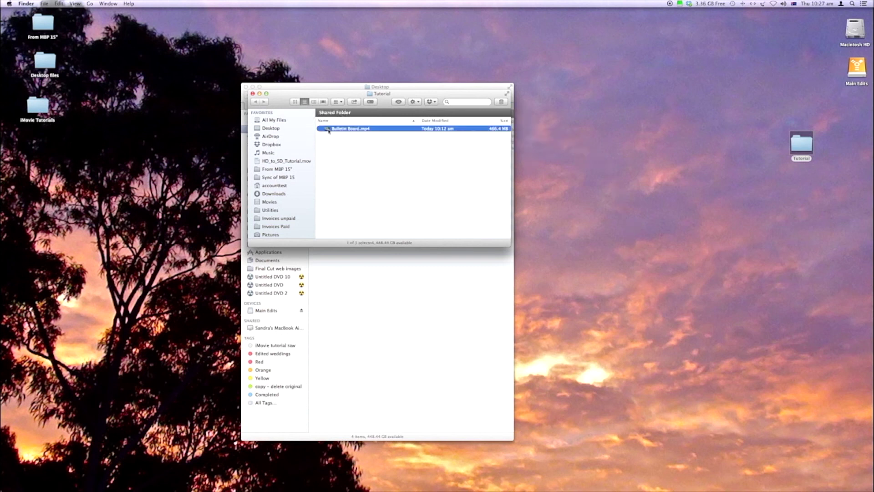
pyautogui.press('space')
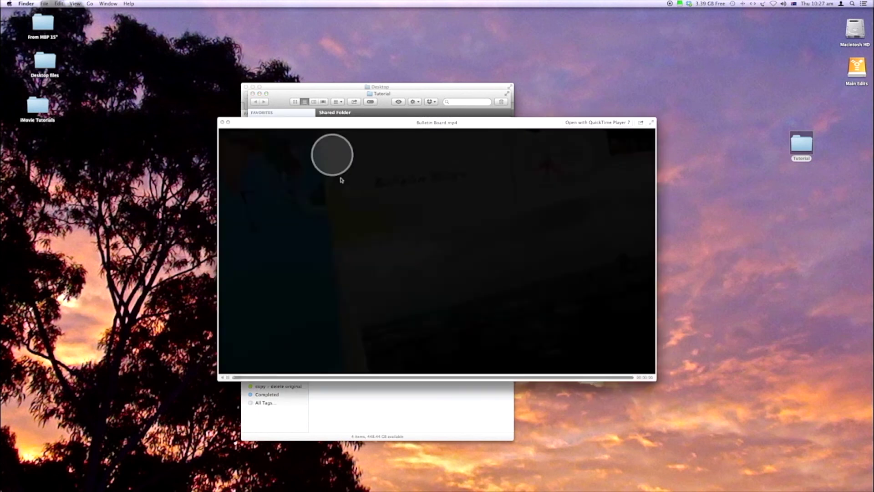